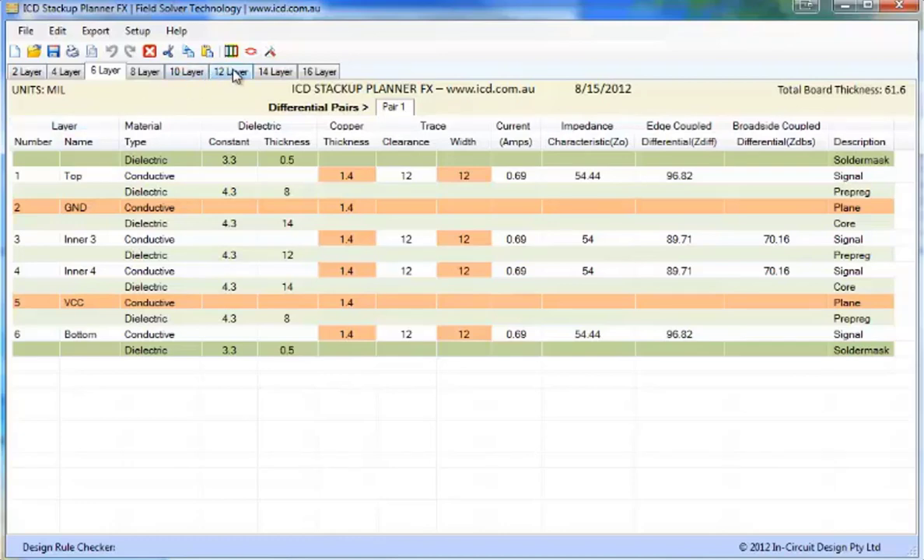
Open the 12-layer stackup and rename its differential pair Pair 1 as "DDR2 100 ohm".
{"action": "left_click", "coordinate": [233, 72]}
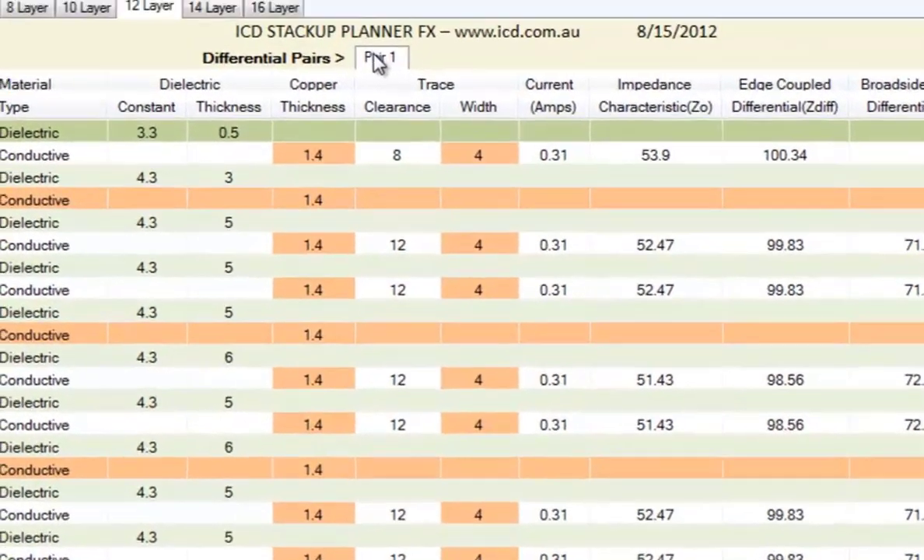
{"action": "right_click", "coordinate": [393, 108]}
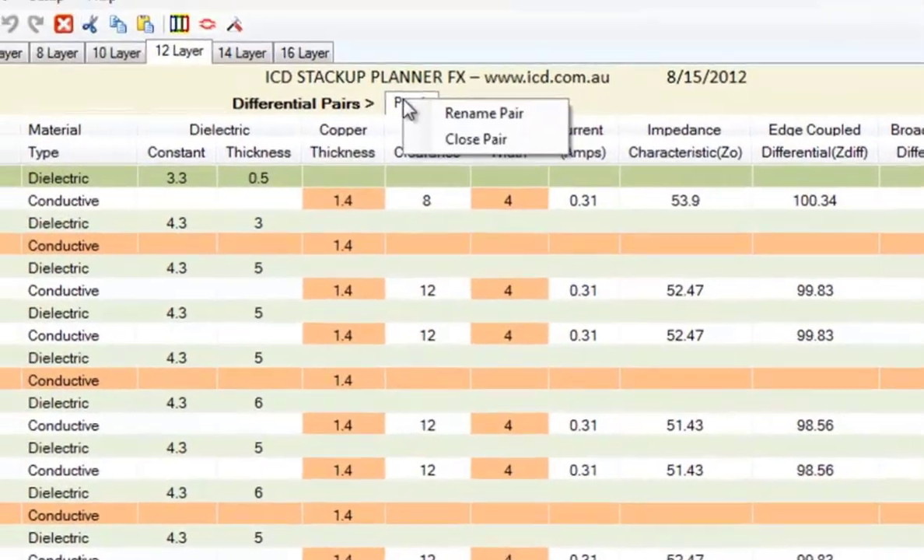
{"action": "left_click", "coordinate": [441, 117]}
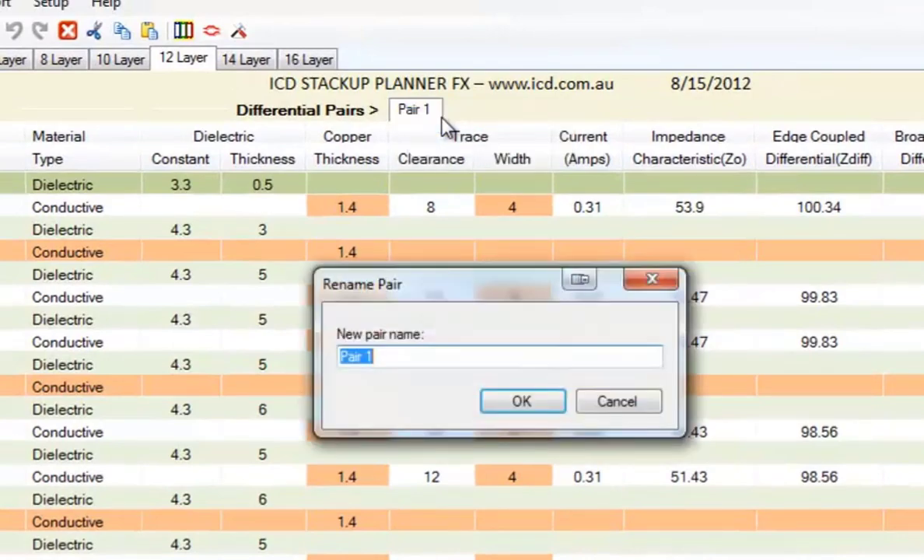
{"action": "type", "text": "DDR2"}
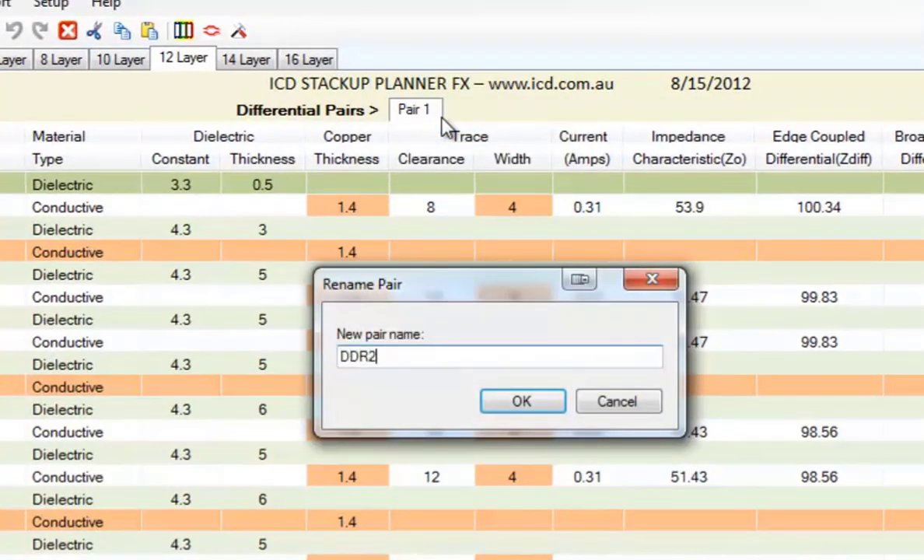
{"action": "type", "text": " 100 ohm"}
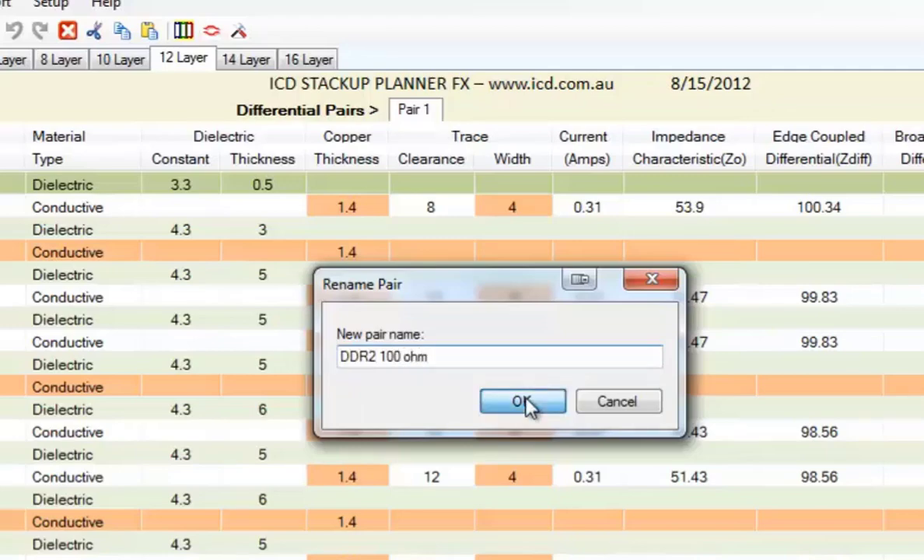
{"action": "left_click", "coordinate": [523, 402]}
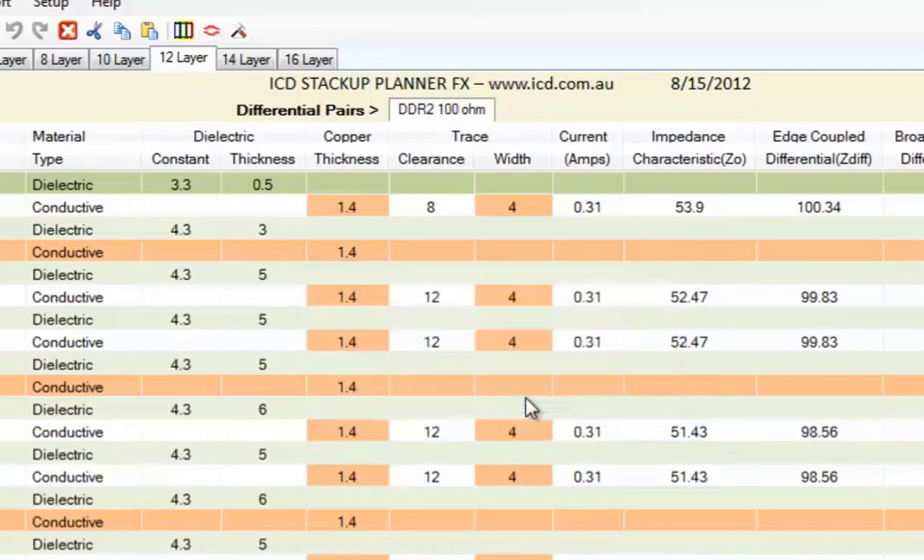
Insert a second differential pair and rename it "USB 90ohm".
{"action": "left_click", "coordinate": [218, 36]}
{"action": "left_click", "coordinate": [521, 117]}
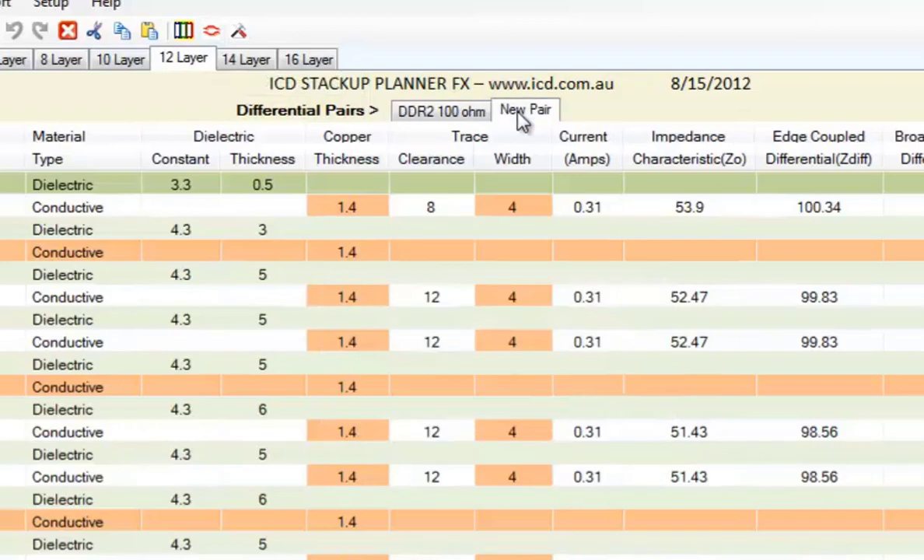
{"action": "right_click", "coordinate": [520, 118]}
{"action": "left_click", "coordinate": [564, 126]}
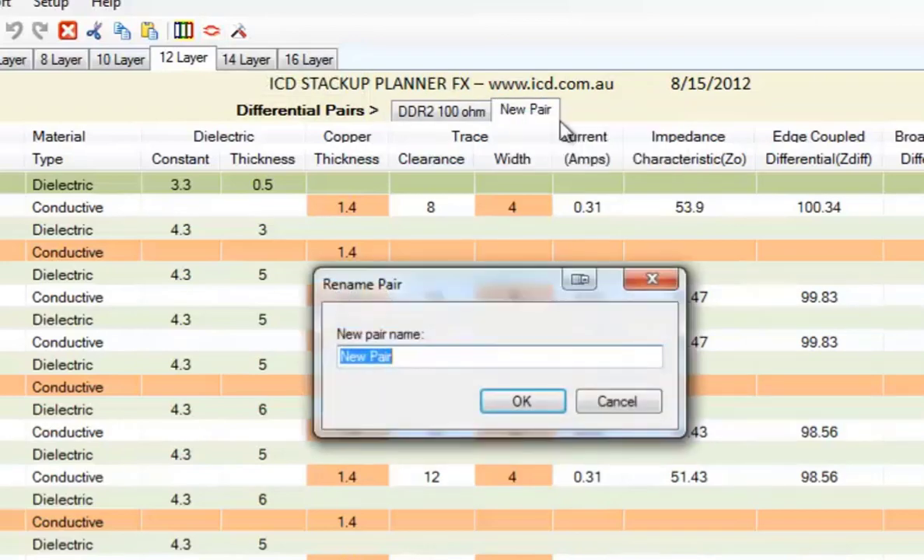
{"action": "type", "text": "USB"}
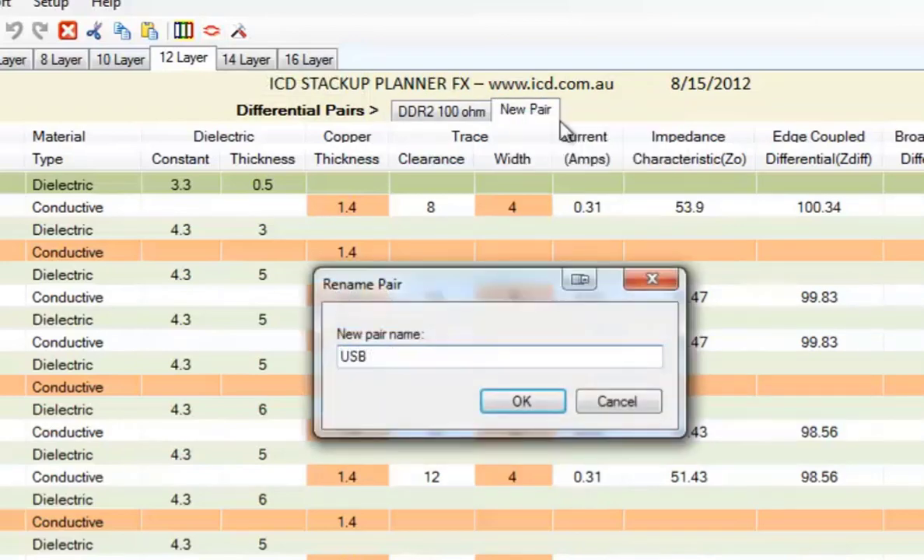
{"action": "type", "text": " 90ohm"}
{"action": "left_click", "coordinate": [506, 402]}
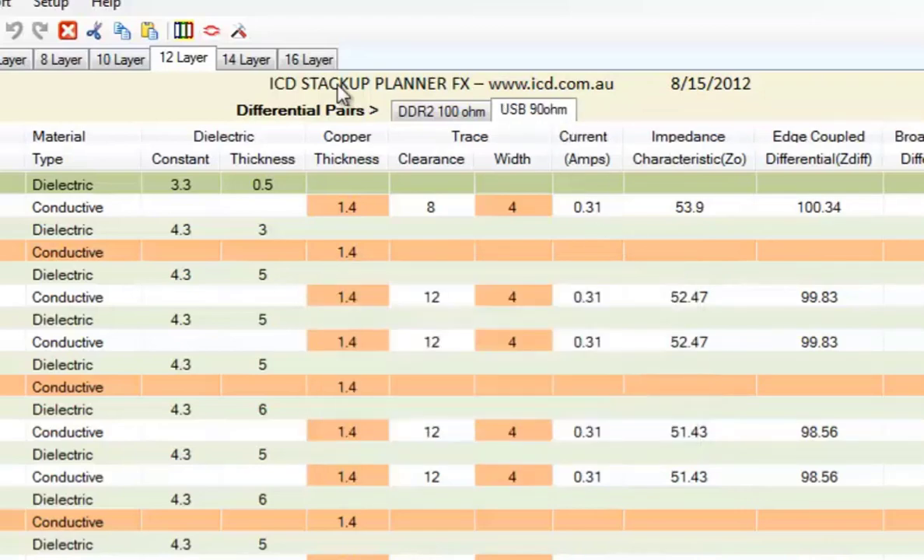
Insert a third differential pair and rename it "DDR3 80ohm".
{"action": "left_click", "coordinate": [211, 33]}
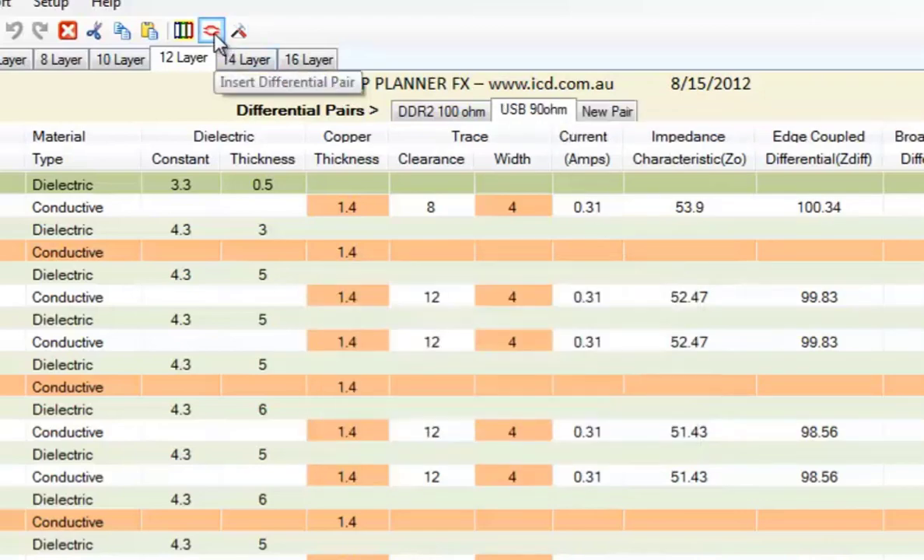
{"action": "left_click", "coordinate": [598, 111]}
{"action": "right_click", "coordinate": [603, 113]}
{"action": "left_click", "coordinate": [678, 124]}
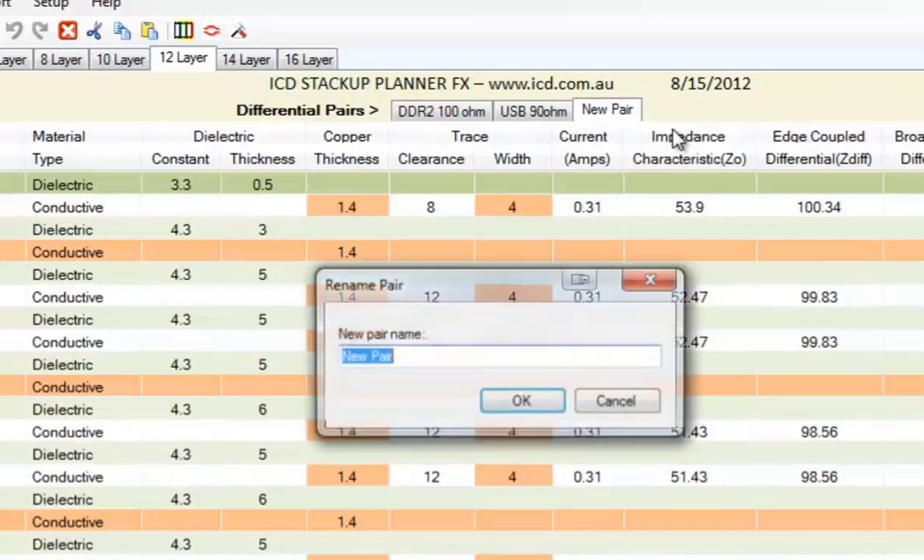
{"action": "type", "text": "DDR3"}
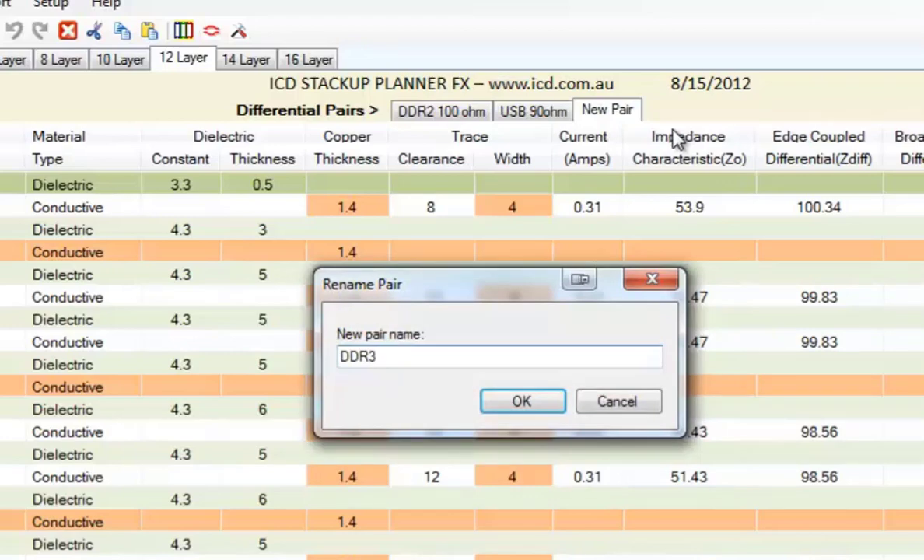
{"action": "type", "text": " 80ohm"}
{"action": "left_click", "coordinate": [520, 406]}
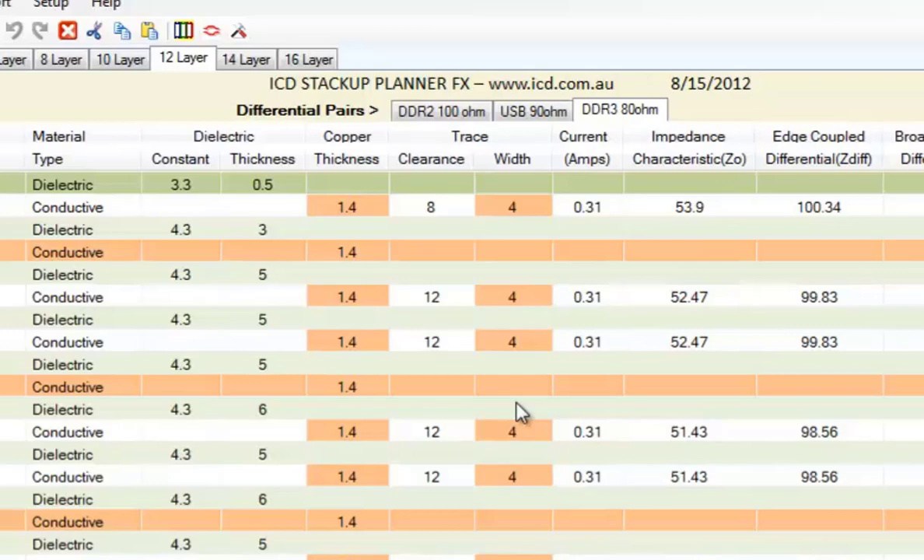
In the USB 90ohm pair, set the top signal layer's trace width to 5 mil, keeping the original layer order.
{"action": "left_click", "coordinate": [447, 118]}
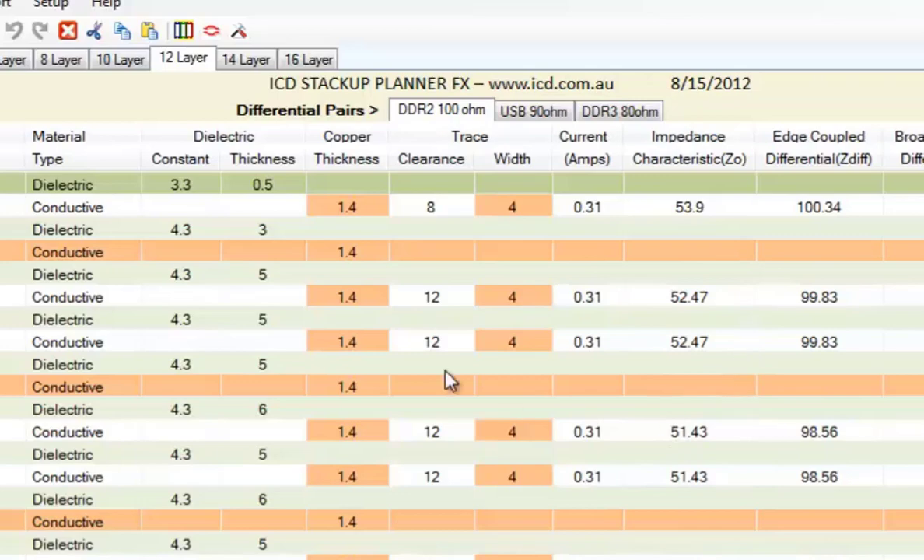
{"action": "left_click", "coordinate": [535, 111]}
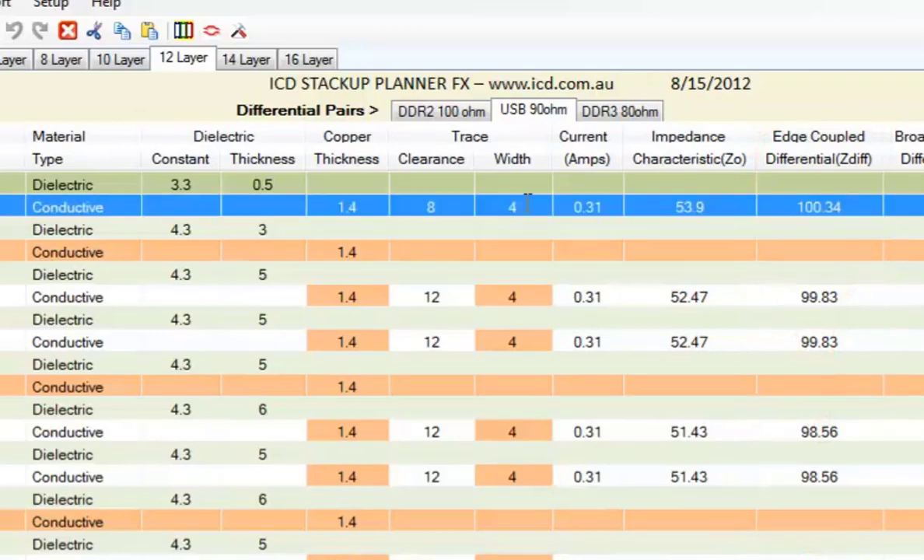
{"action": "double_click", "coordinate": [527, 208]}
{"action": "type", "text": "5"}
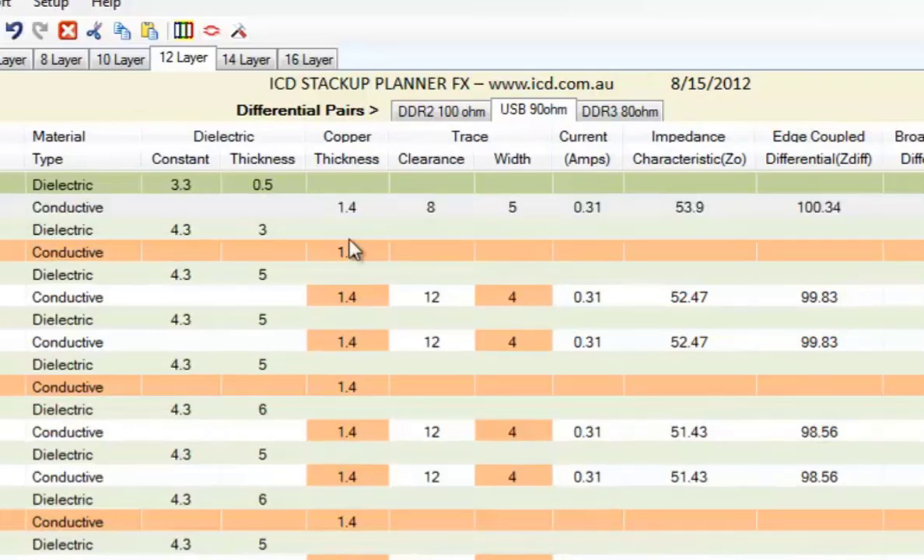
{"action": "left_click_drag", "start_coordinate": [351, 248], "coordinate": [495, 234]}
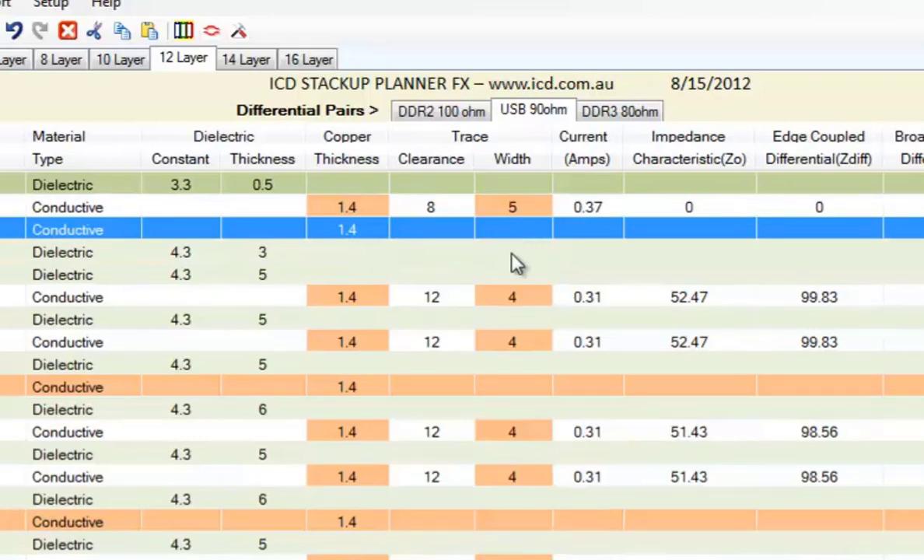
{"action": "left_click", "coordinate": [14, 31]}
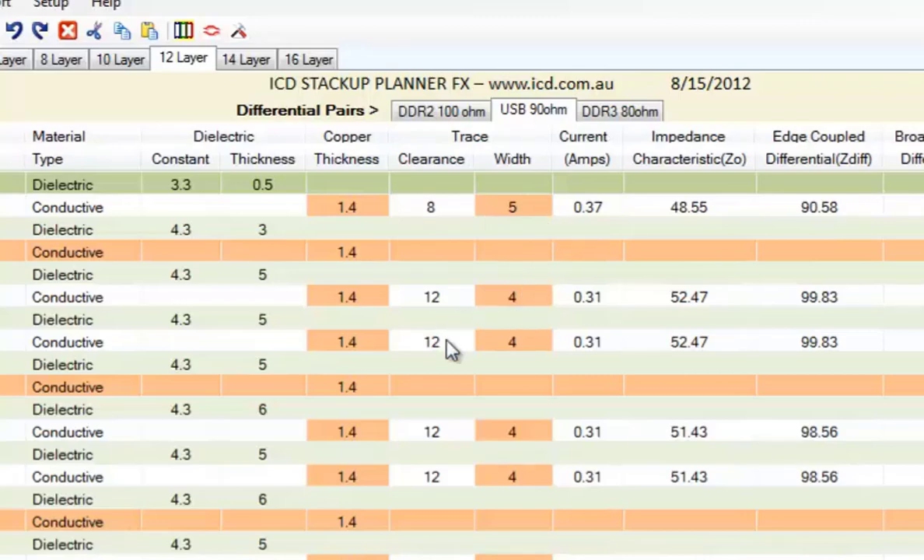
Set the first inner signal layer of the USB 90ohm pair to 5 mil trace width and 10 mil clearance.
{"action": "double_click", "coordinate": [532, 304]}
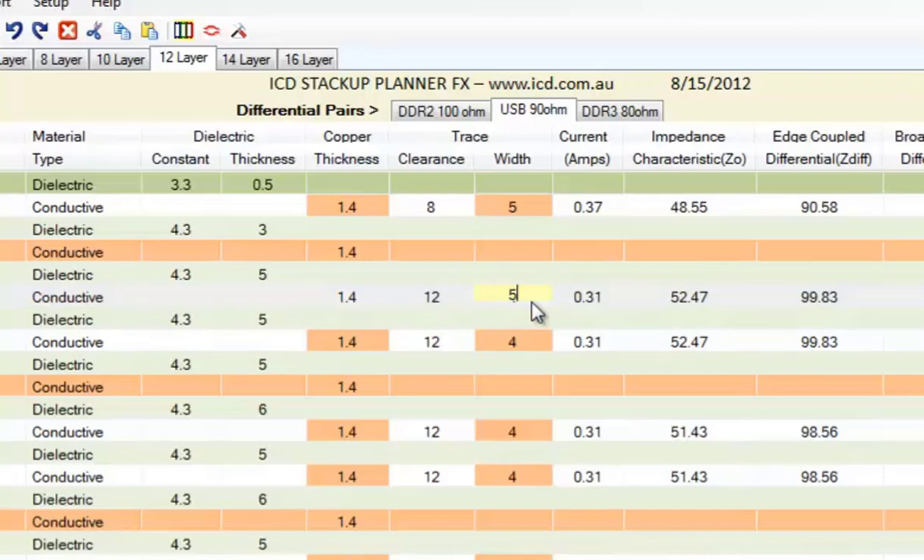
{"action": "left_click", "coordinate": [443, 302]}
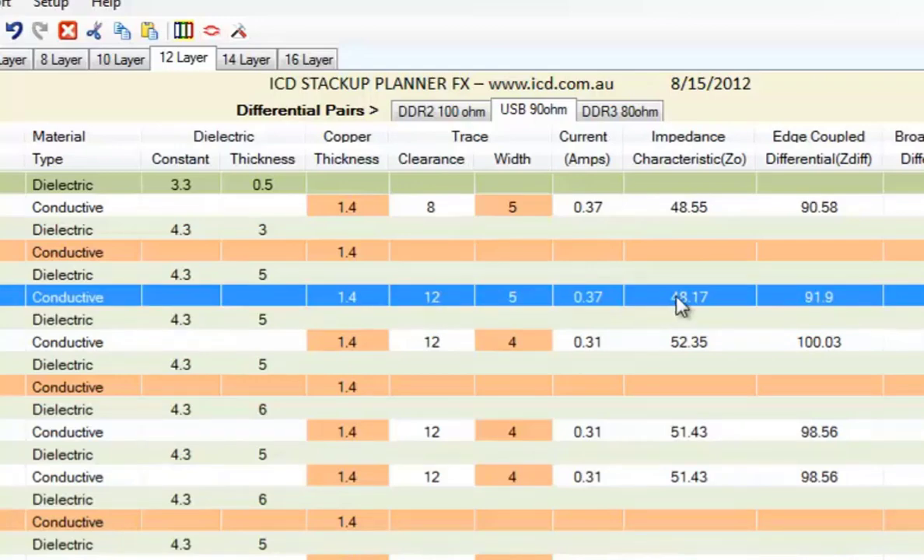
{"action": "left_click", "coordinate": [462, 299]}
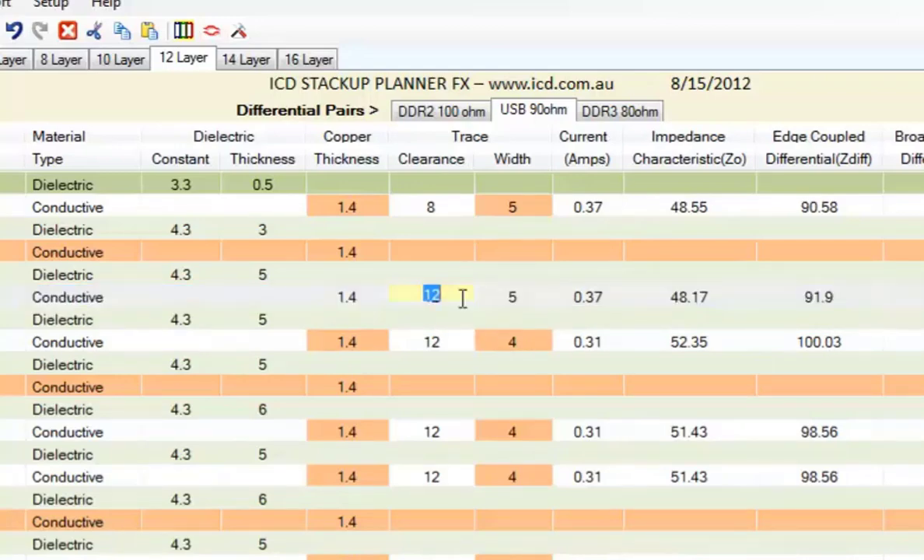
{"action": "type", "text": "10"}
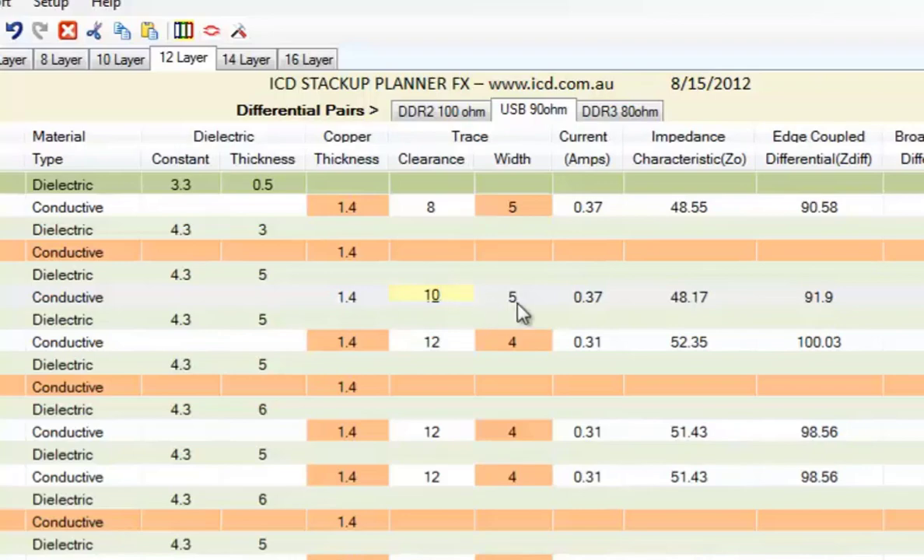
{"action": "key", "text": "Return"}
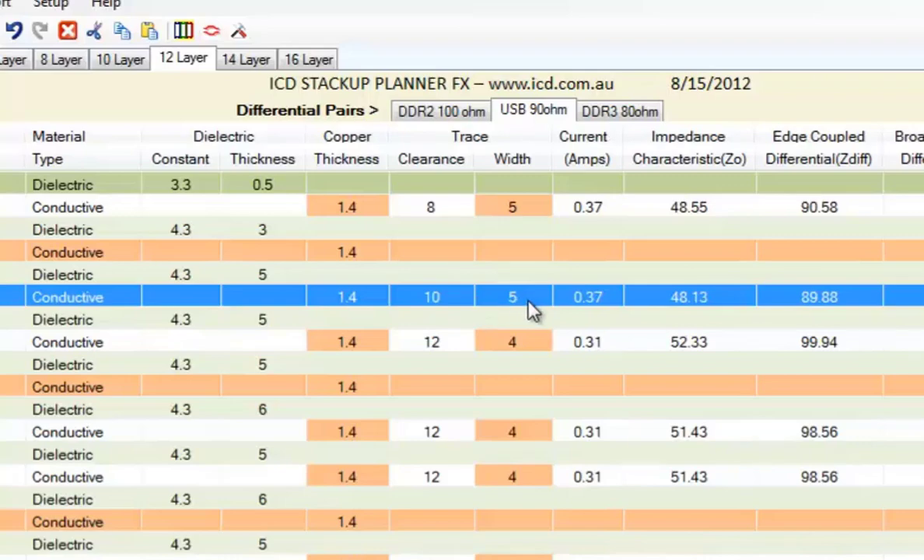
Set the second inner signal layer of the USB 90ohm pair to 5 mil trace width and 10 mil clearance.
{"action": "left_click", "coordinate": [517, 343]}
{"action": "left_click", "coordinate": [517, 342]}
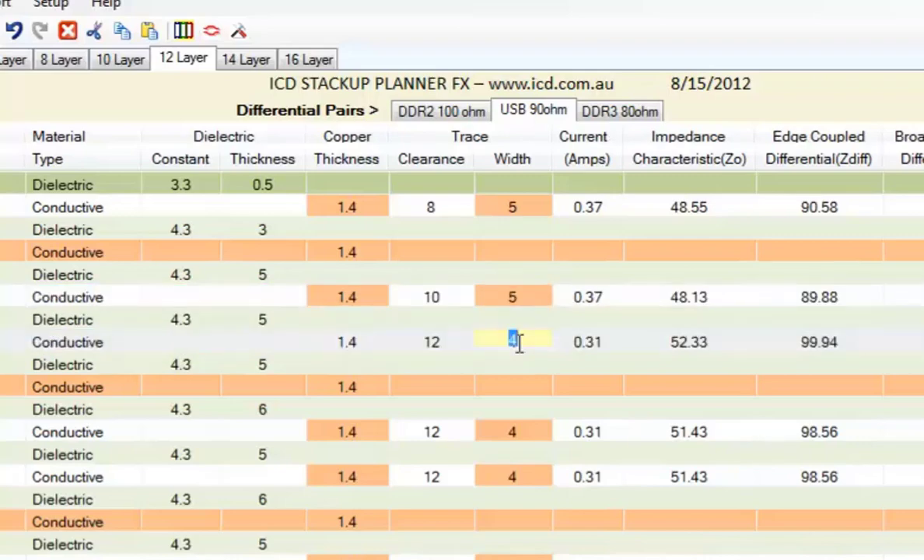
{"action": "type", "text": "5"}
{"action": "left_click", "coordinate": [440, 344]}
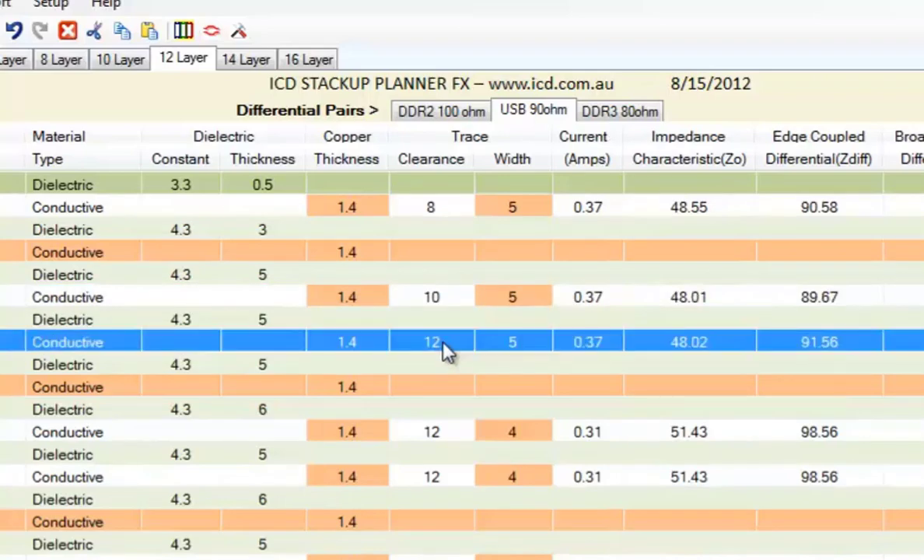
{"action": "left_click", "coordinate": [441, 343]}
{"action": "type", "text": "10"}
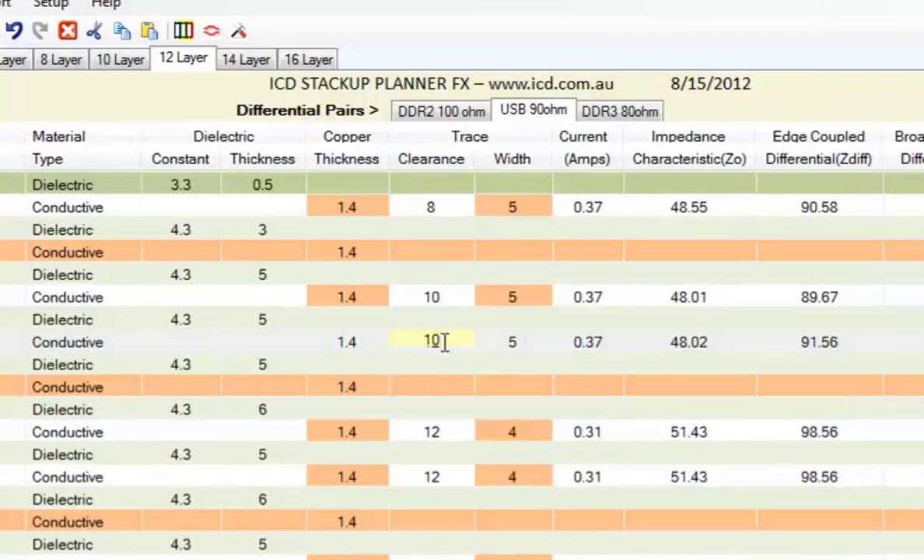
{"action": "left_click", "coordinate": [448, 308]}
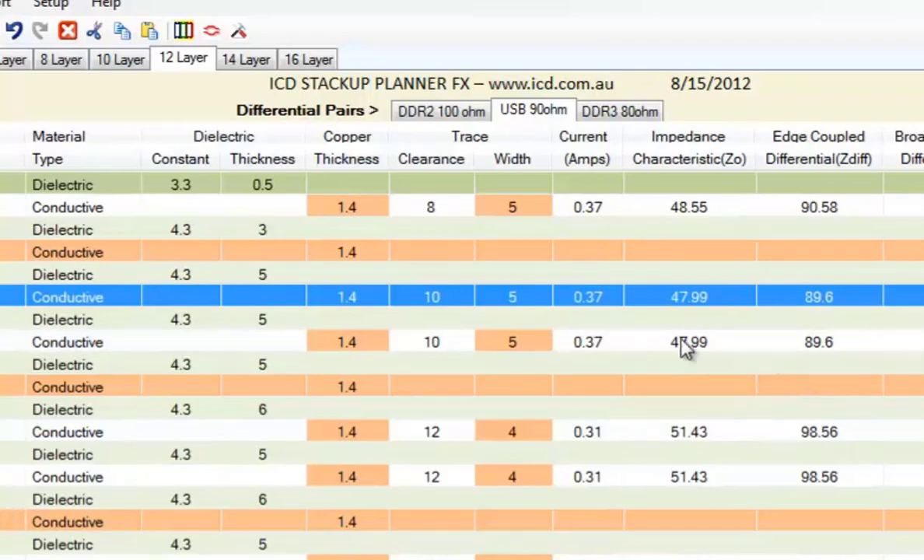
Switch back to the DDR2 100 ohm pair to compare its trace and impedance values with the USB 90ohm pair.
{"action": "left_click", "coordinate": [716, 210]}
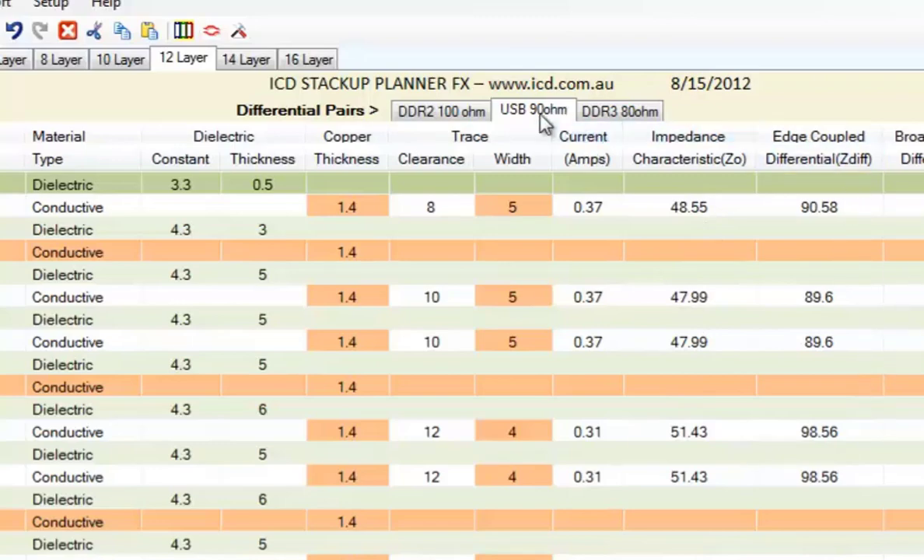
{"action": "left_click", "coordinate": [440, 109]}
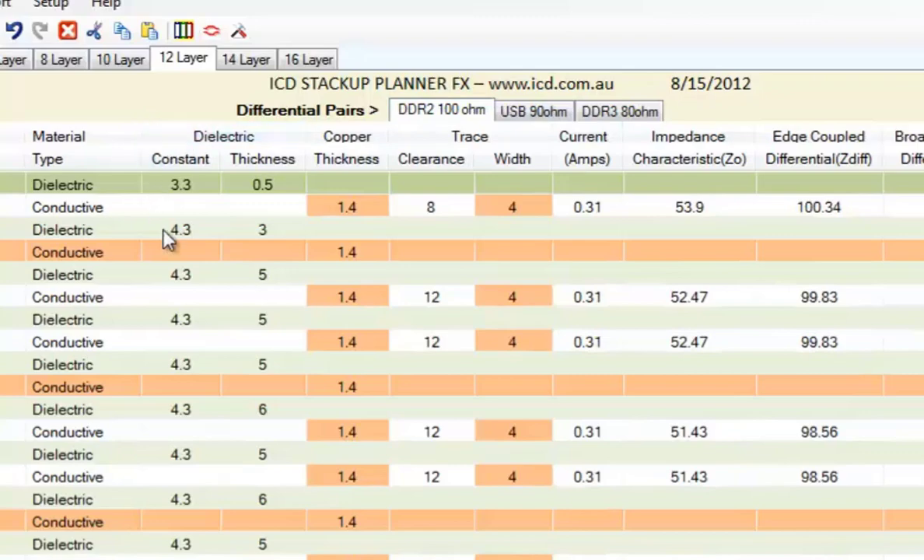